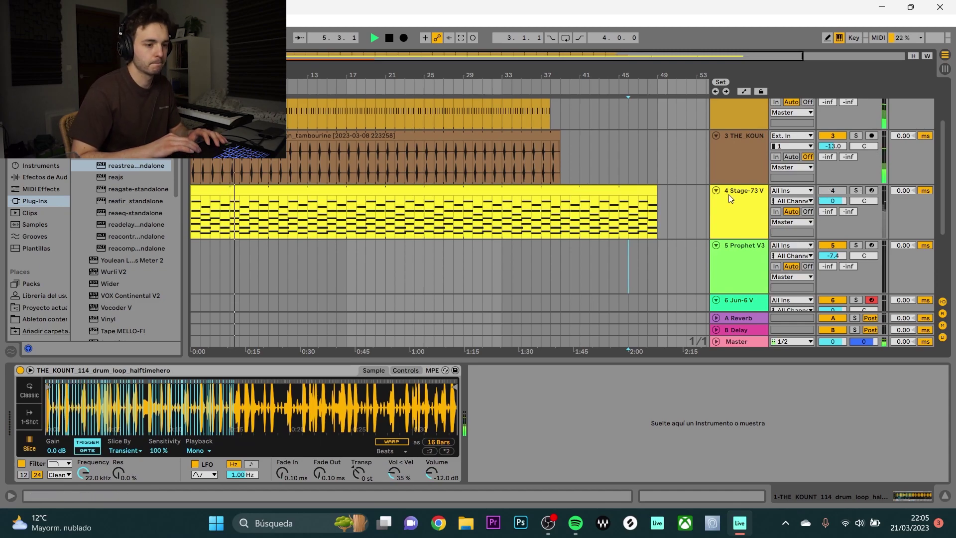
# Unmute and arm the Stage-73 V track, and open its MIDI clip in an enlarged note editor
pyautogui.click(829, 190)
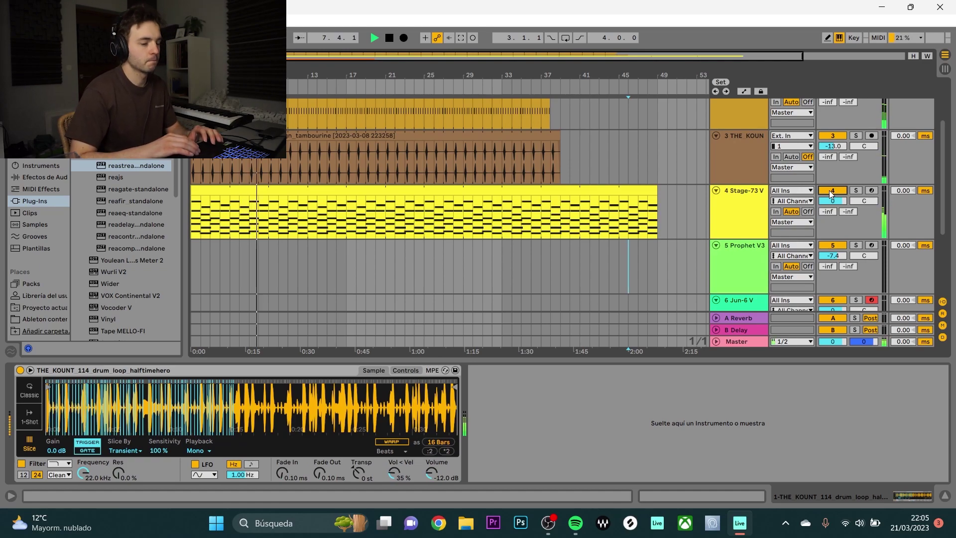
pyautogui.click(871, 190)
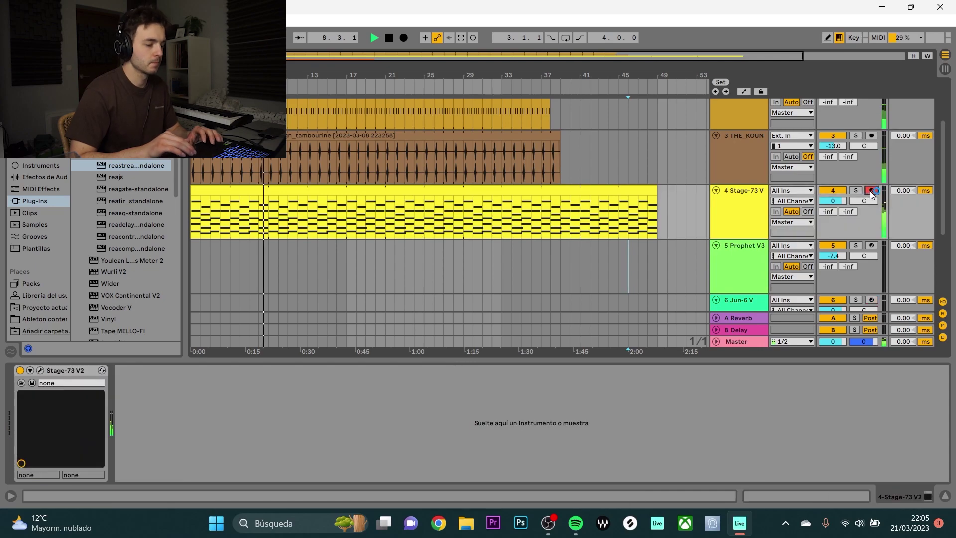
pyautogui.click(535, 189)
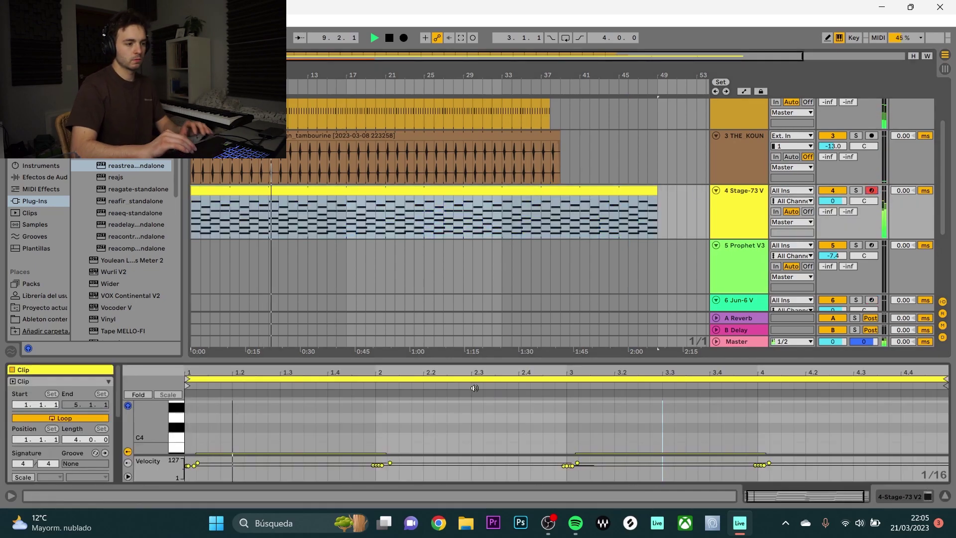
pyautogui.moveTo(456, 355); pyautogui.dragTo(463, 43)
pyautogui.click(939, 450)
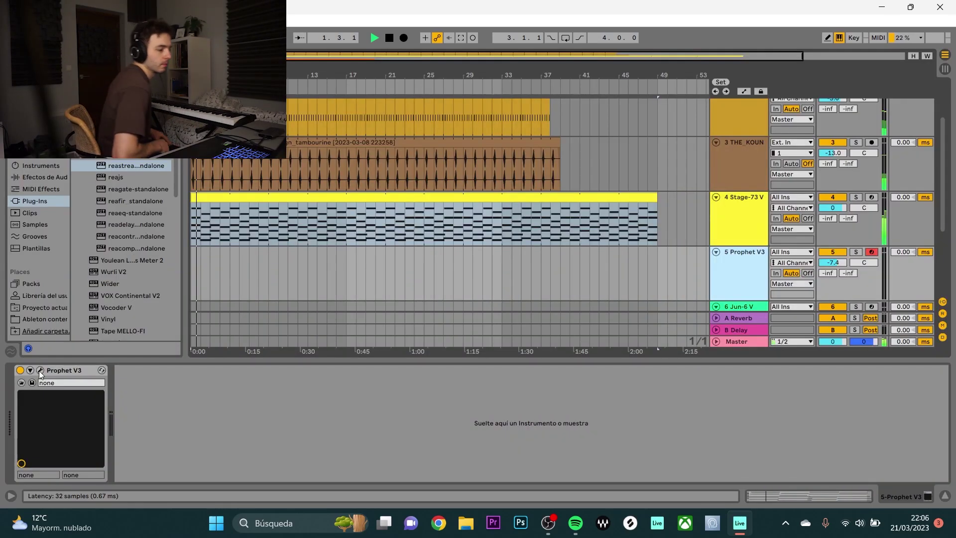
# Record a MIDI part on the Prophet V3 track using the Bassrun preset
pyautogui.click(40, 371)
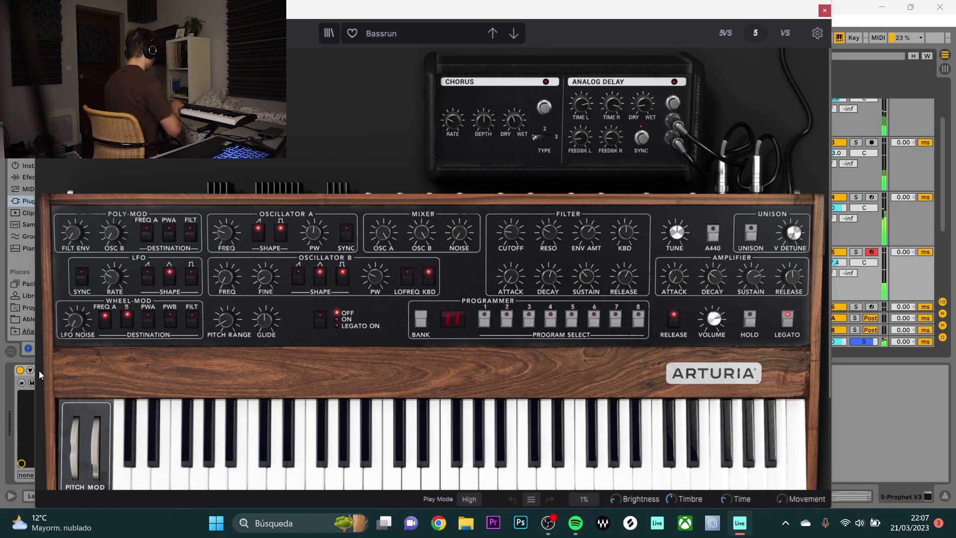
pyautogui.click(39, 370)
pyautogui.click(404, 40)
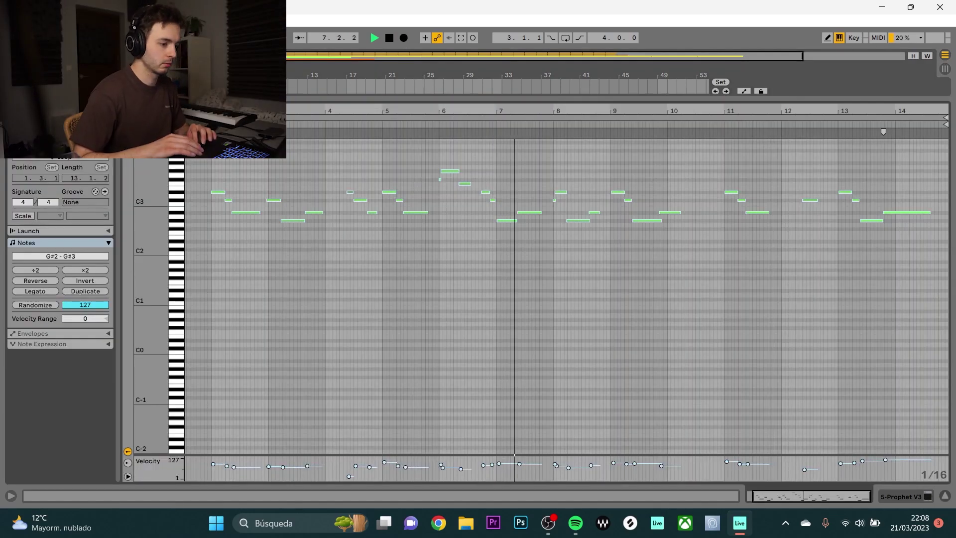
# Move the start of the recorded Prophet V3 clip to 11.1.1 and loop the four bars from there
pyautogui.click(297, 139)
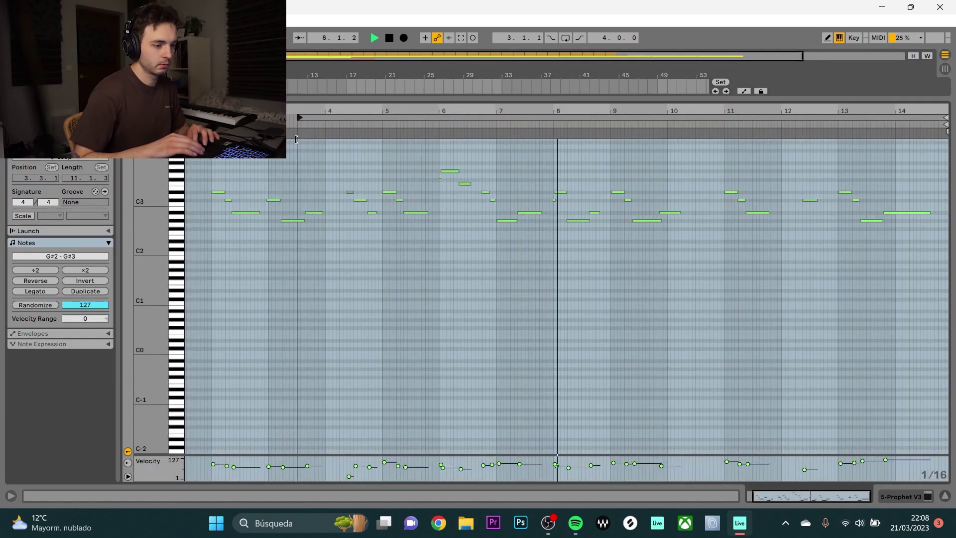
pyautogui.moveTo(296, 139); pyautogui.dragTo(596, 197)
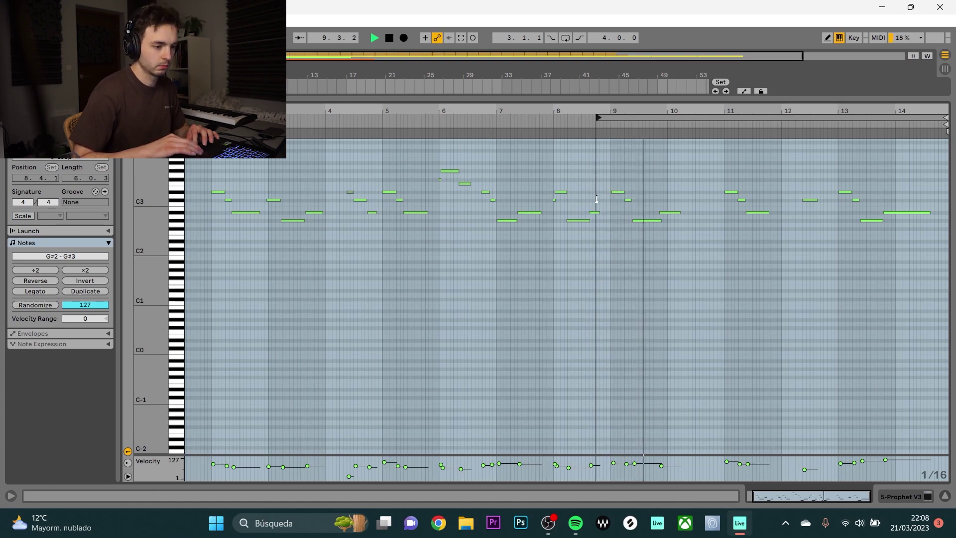
pyautogui.moveTo(597, 199); pyautogui.dragTo(618, 214)
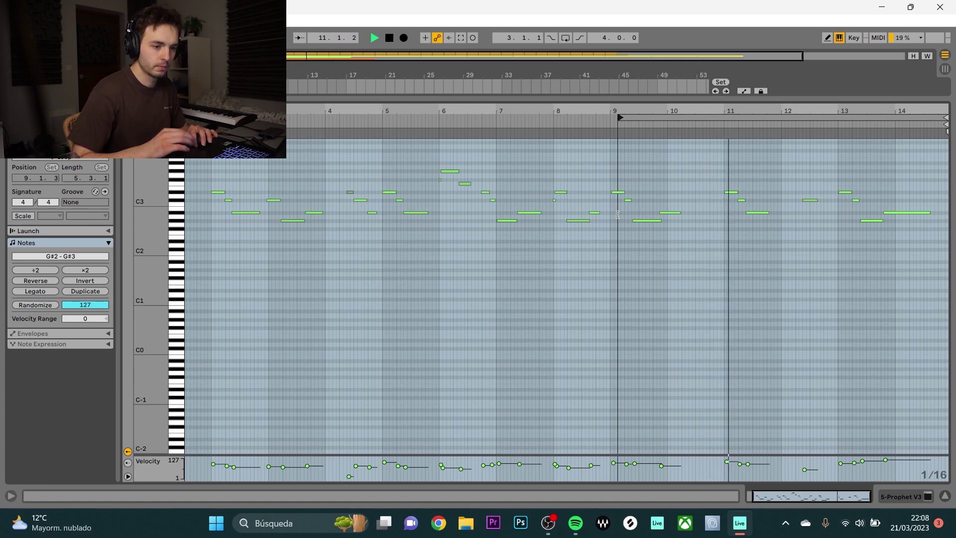
pyautogui.moveTo(618, 214); pyautogui.dragTo(724, 193)
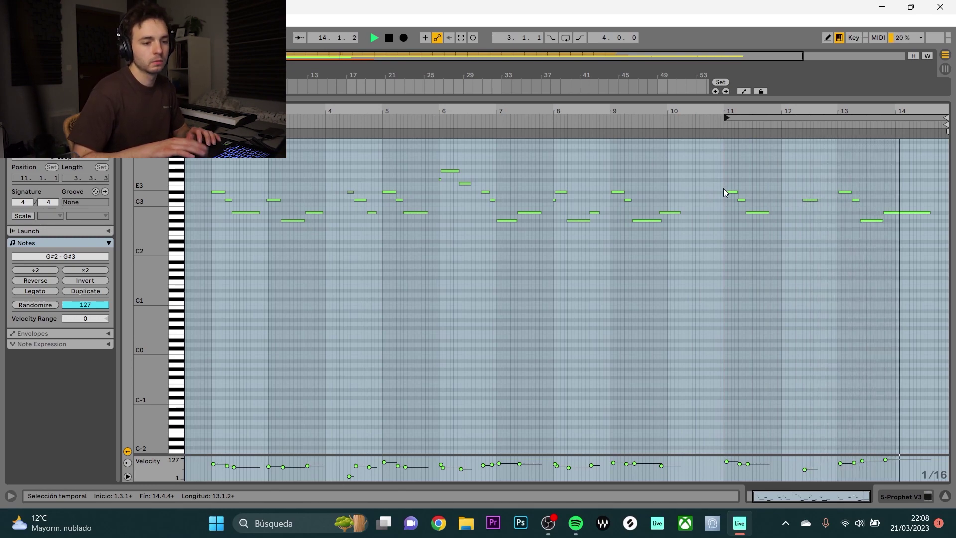
pyautogui.hotkey('ctrl', 'l')
pyautogui.press('space')
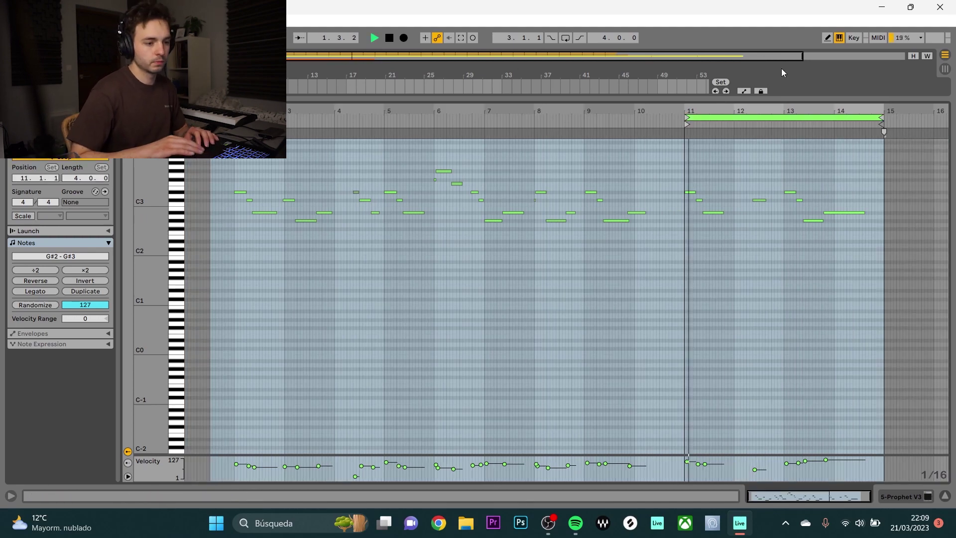
pyautogui.hotkey('ctrl', 'alt', 'l')
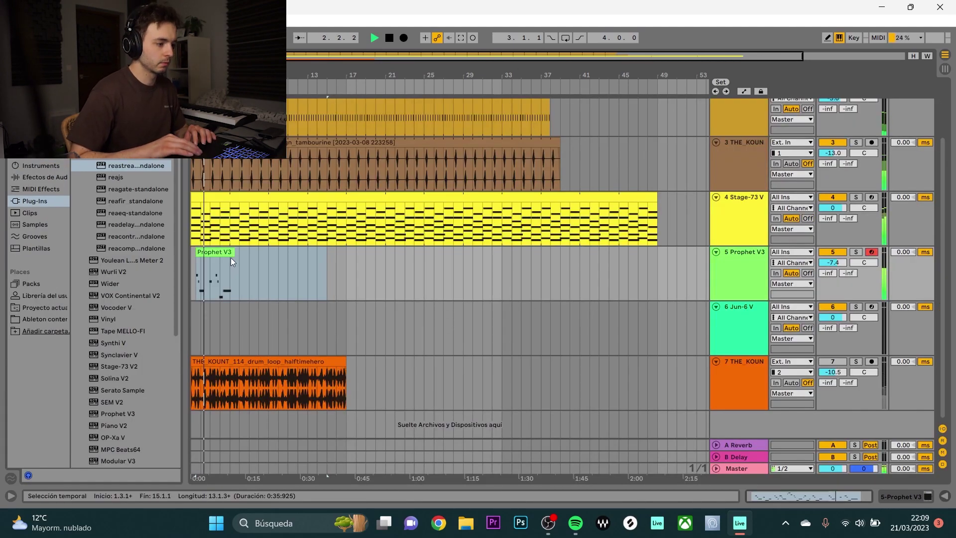
# Move the Prophet V3 clip to 1.1.1 in the arrangement and open its notes for editing
pyautogui.moveTo(218, 253); pyautogui.dragTo(209, 252)
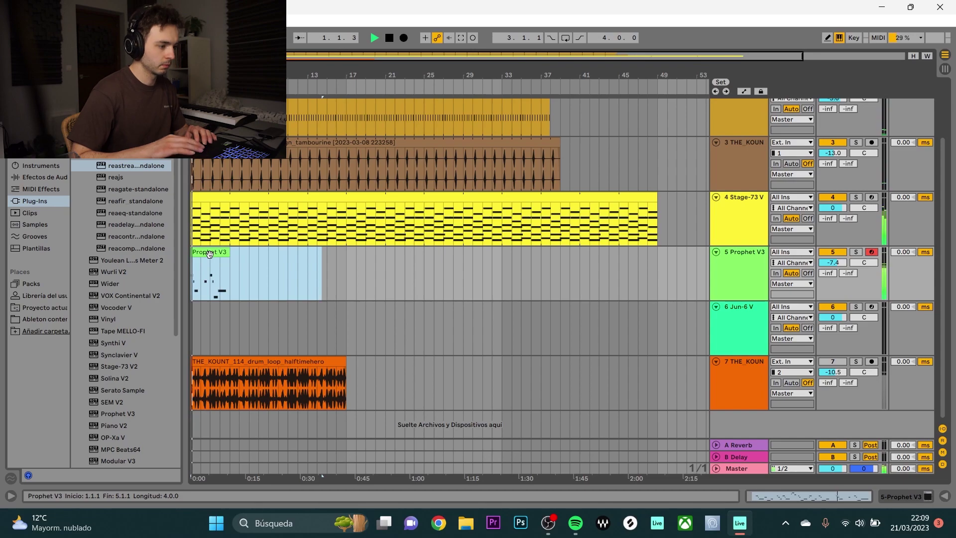
pyautogui.doubleClick(210, 252)
pyautogui.hotkey('ctrl', 'alt', 'l')
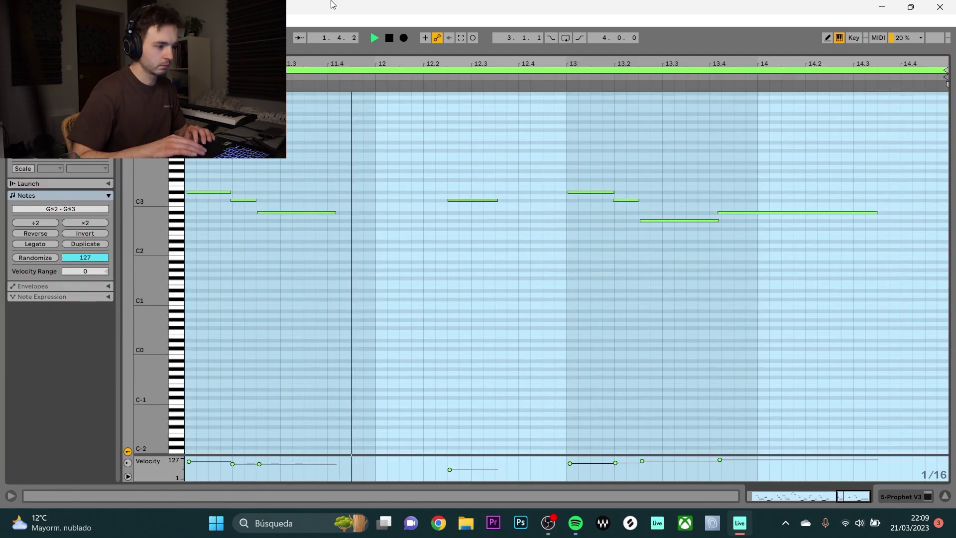
# Add a note at 13.4.3 in the Prophet V3 clip, set it to A#3 and extend it to 14.1.1
pyautogui.click(365, 212)
pyautogui.press('space')
pyautogui.doubleClick(740, 171)
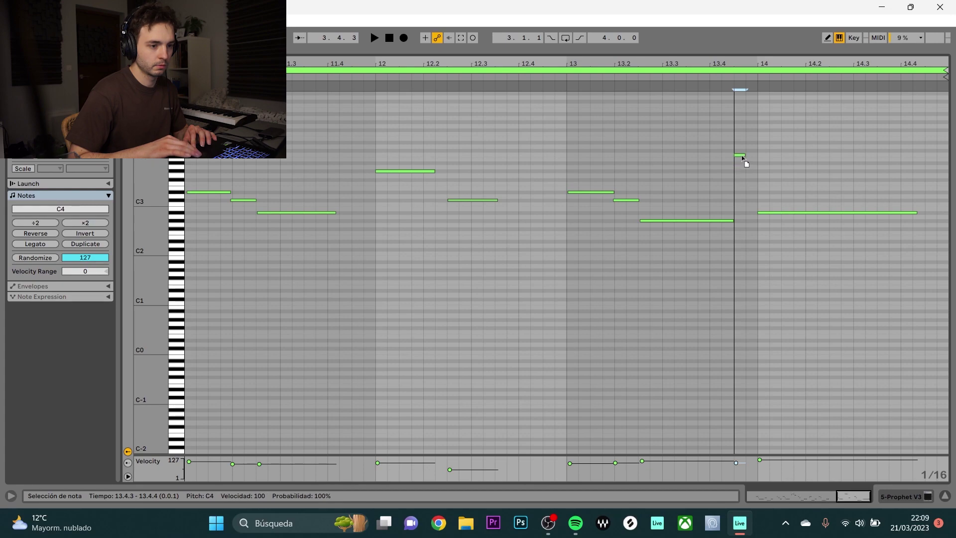
pyautogui.press('space')
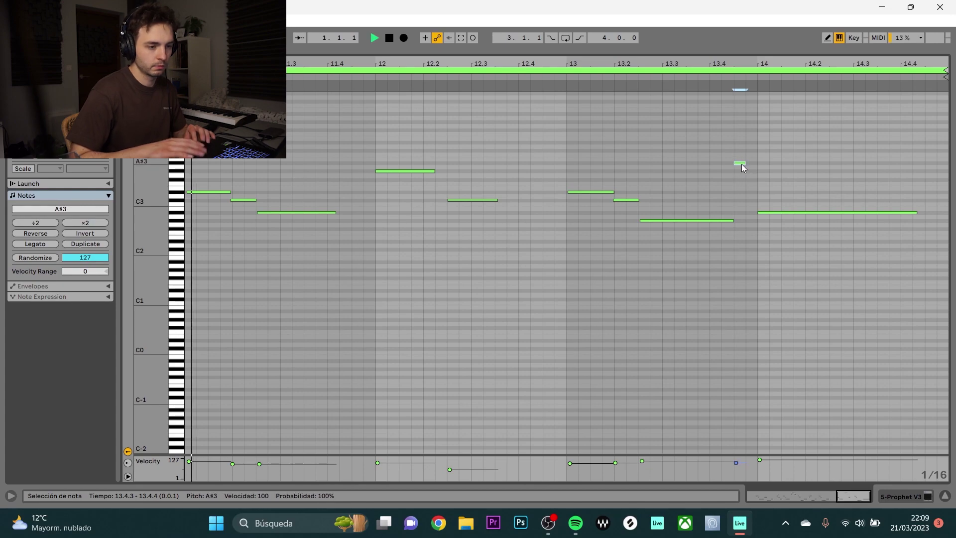
pyautogui.moveTo(745, 163); pyautogui.dragTo(756, 162)
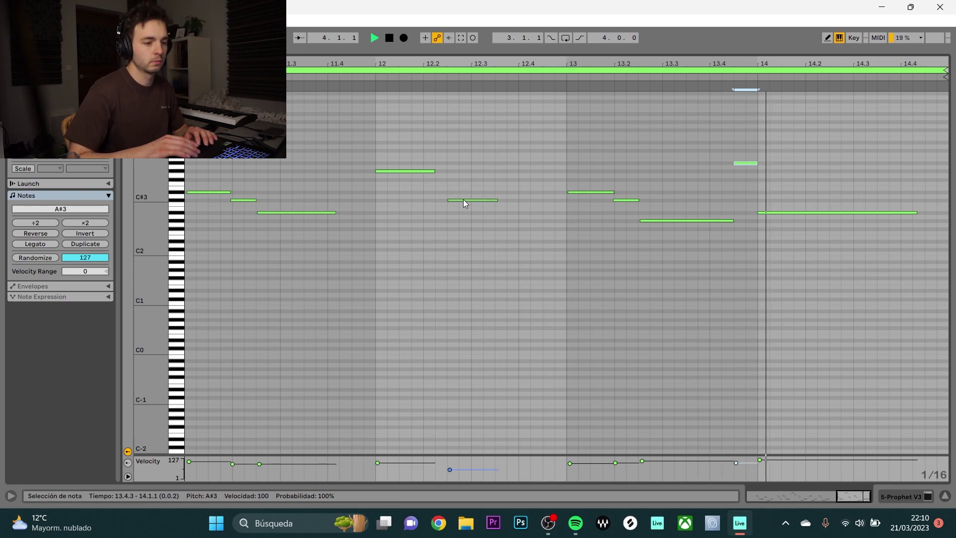
# Lower the added note at 13.4.3 to F2 and shorten the long final A#2 note in bar 14
pyautogui.moveTo(743, 163); pyautogui.dragTo(748, 235)
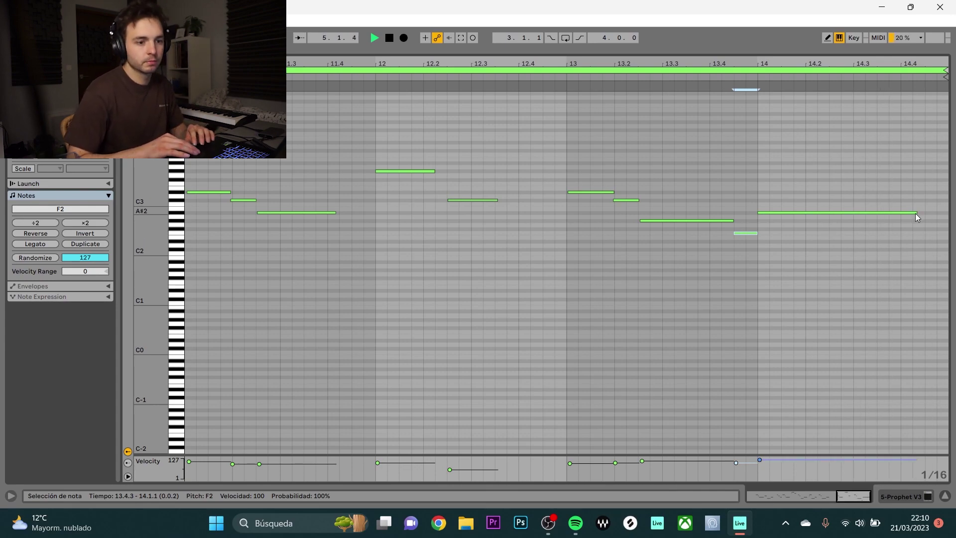
pyautogui.moveTo(915, 213); pyautogui.dragTo(882, 214)
pyautogui.press('space')
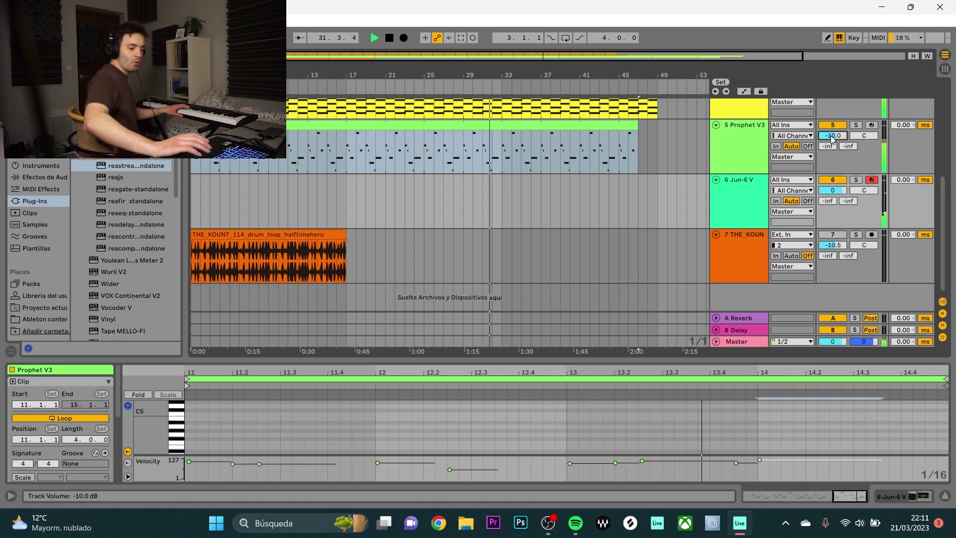
# Record a MIDI part on the Jun-6 V track up to bar 17
pyautogui.press('space')
pyautogui.click(404, 38)
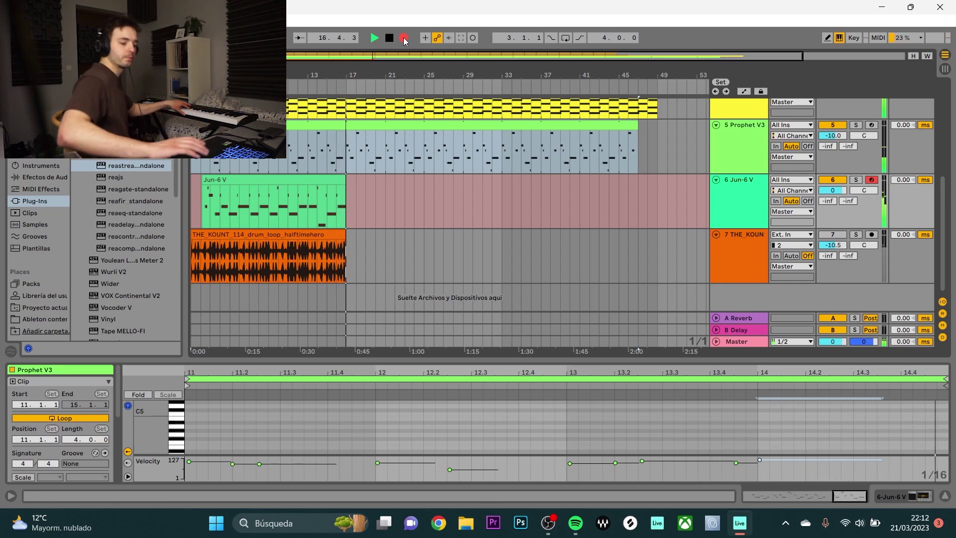
pyautogui.press('space')
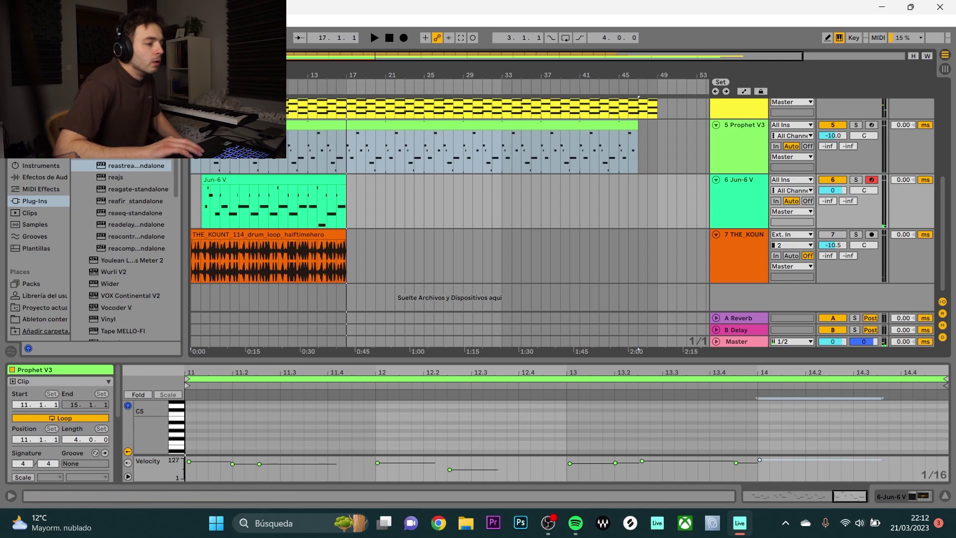
# Open the recorded Jun-6 V clip in an enlarged note editor and move its start to 6.1.1
pyautogui.press('space')
pyautogui.click(229, 179)
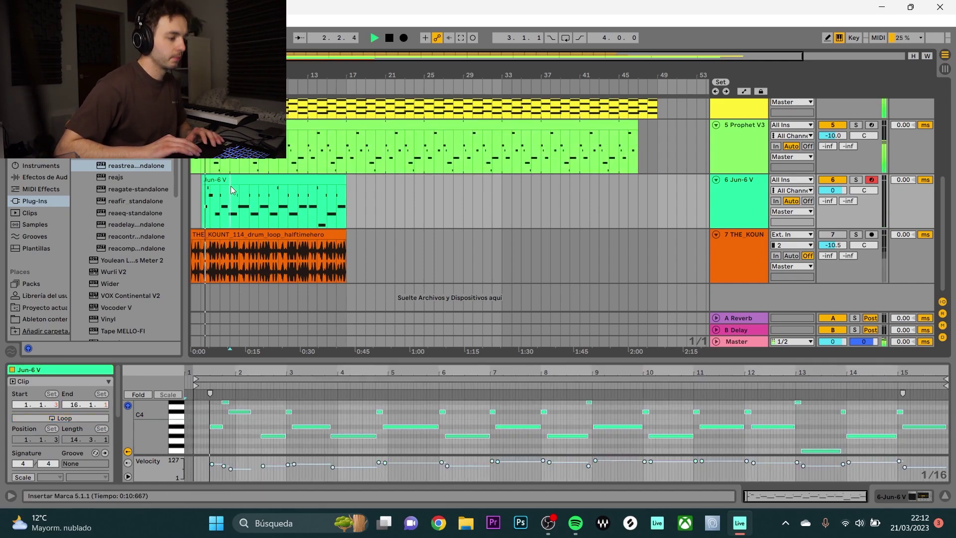
pyautogui.moveTo(362, 359); pyautogui.dragTo(362, 244)
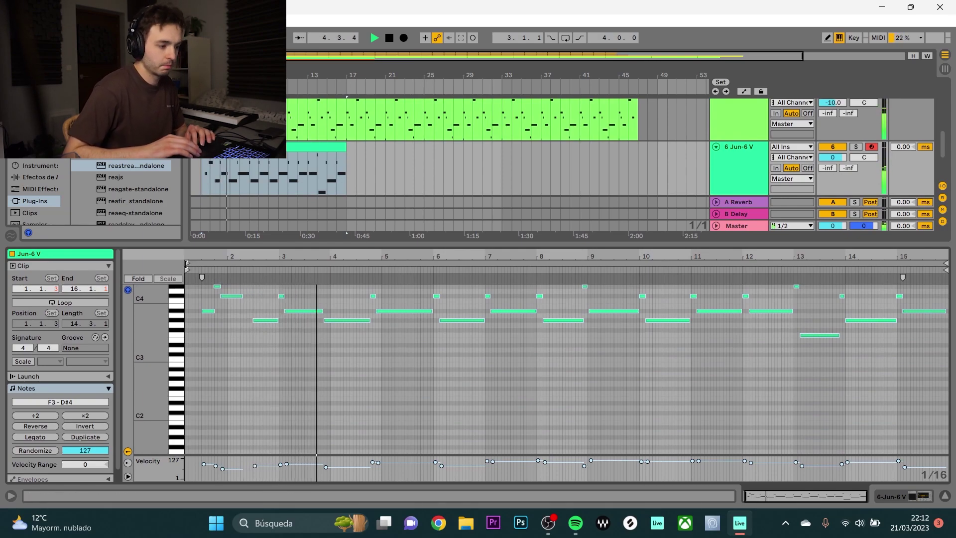
pyautogui.moveTo(188, 264)
pyautogui.mouseDown()
pyautogui.moveTo(324, 265)
pyautogui.moveTo(332, 277)
pyautogui.mouseUp()
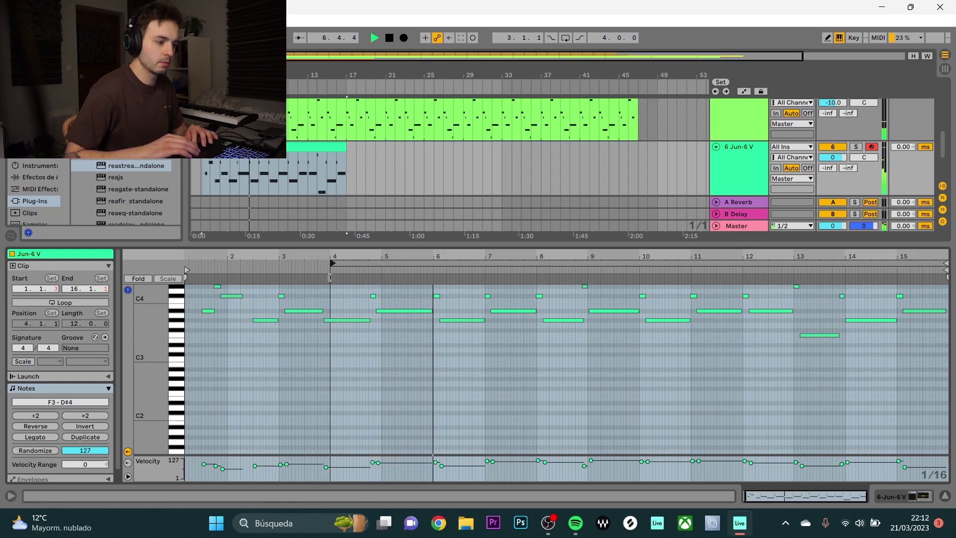
pyautogui.moveTo(330, 277)
pyautogui.mouseDown()
pyautogui.moveTo(412, 311)
pyautogui.moveTo(387, 307)
pyautogui.moveTo(435, 309)
pyautogui.mouseUp()
pyautogui.moveTo(439, 252); pyautogui.dragTo(439, 281)
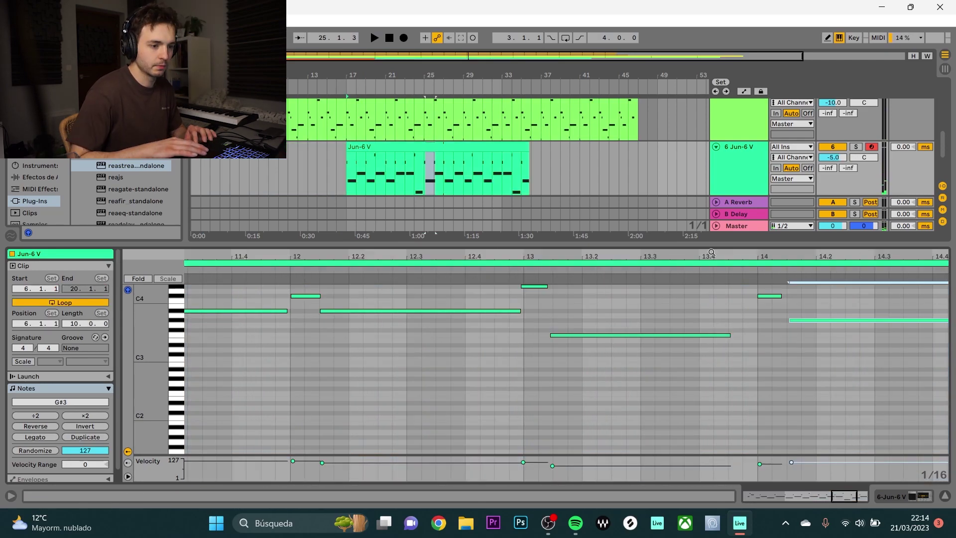
pyautogui.doubleClick(712, 253)
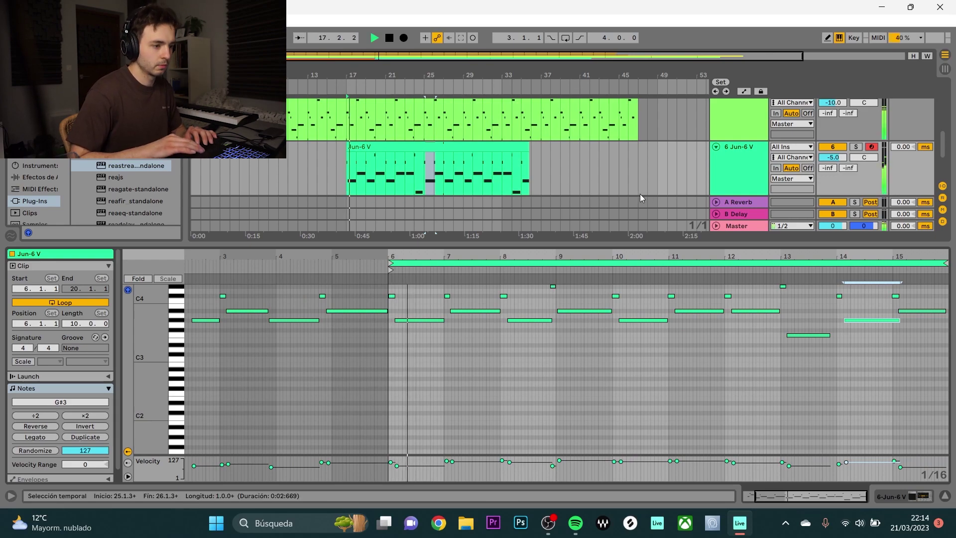
pyautogui.hotkey('ctrl', 'alt', 'l')
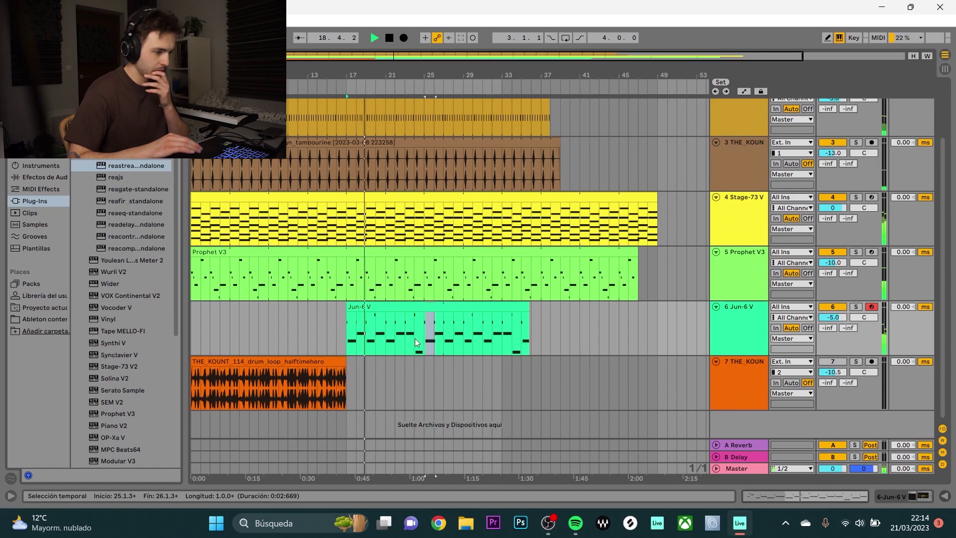
# Add EQ Eight after the Prophet V3 instrument and lower the band 8 high-cut frequency to 325 Hz
pyautogui.doubleClick(737, 271)
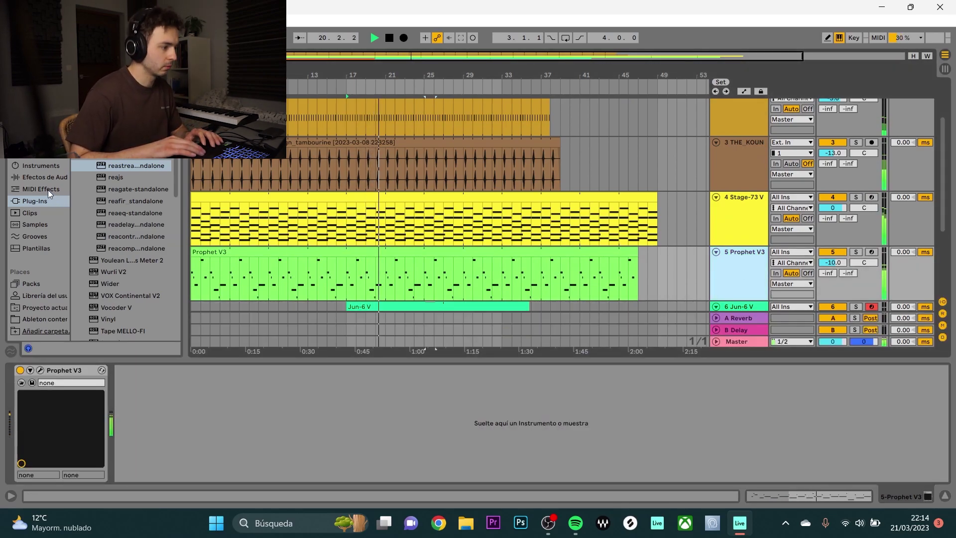
pyautogui.click(42, 178)
pyautogui.press('Down')
pyautogui.press('Down')
pyautogui.press('Down')
pyautogui.press('Down')
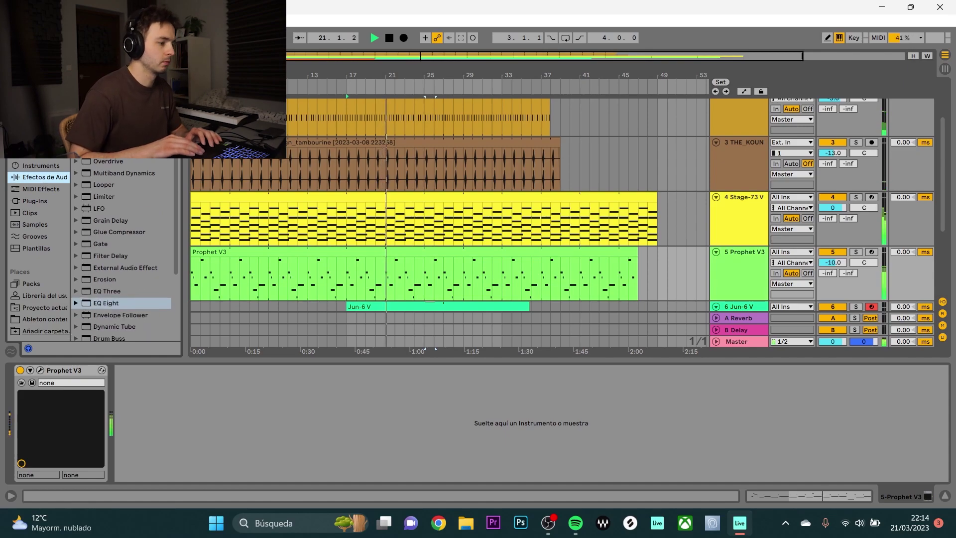
pyautogui.moveTo(105, 301); pyautogui.dragTo(175, 423)
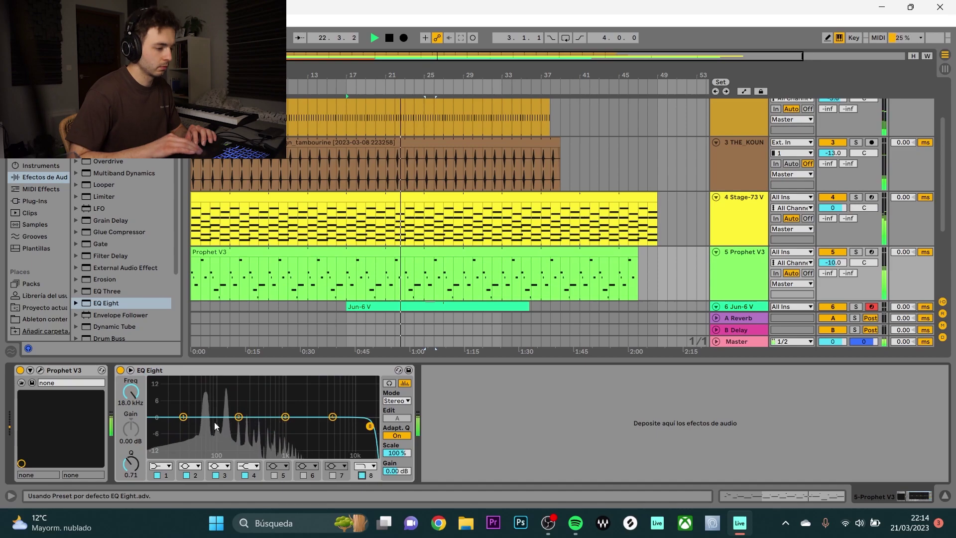
pyautogui.moveTo(369, 426); pyautogui.dragTo(252, 426)
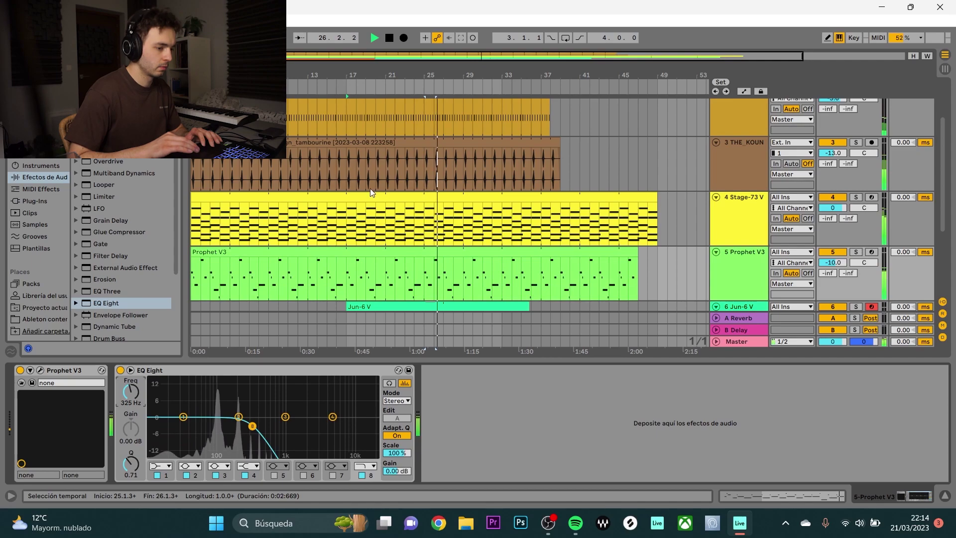
# Open the Jun-6 V clip in an enlarged note editor focused on bars 8 to 11, with playback stopped
pyautogui.scroll(-3, 379, 192)
pyautogui.click(407, 224)
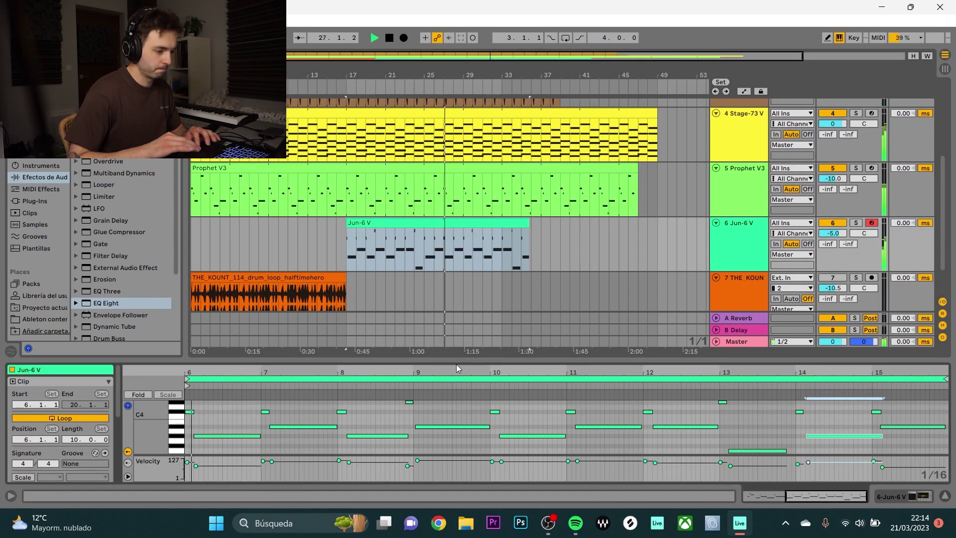
pyautogui.moveTo(426, 357); pyautogui.dragTo(457, 115)
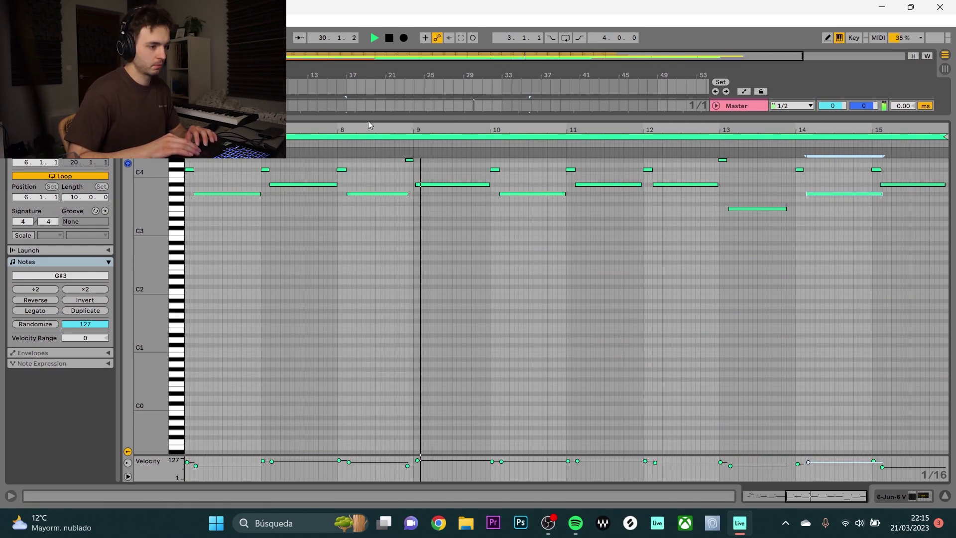
pyautogui.press('+')
pyautogui.press('space')
# Move the D#4 note and the A#3 note after it together so the D#4 starts at 9.1.1, and play the change
pyautogui.moveTo(378, 166)
pyautogui.mouseDown()
pyautogui.moveTo(422, 169)
pyautogui.moveTo(388, 157)
pyautogui.moveTo(407, 176)
pyautogui.mouseUp()
pyautogui.click(440, 185)
pyautogui.click(396, 174)
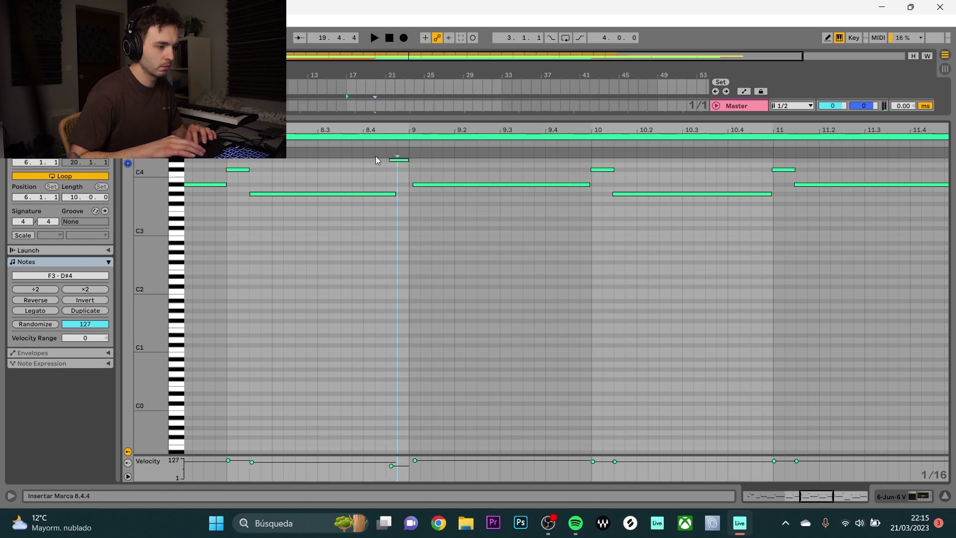
pyautogui.click(438, 185)
pyautogui.click(407, 159)
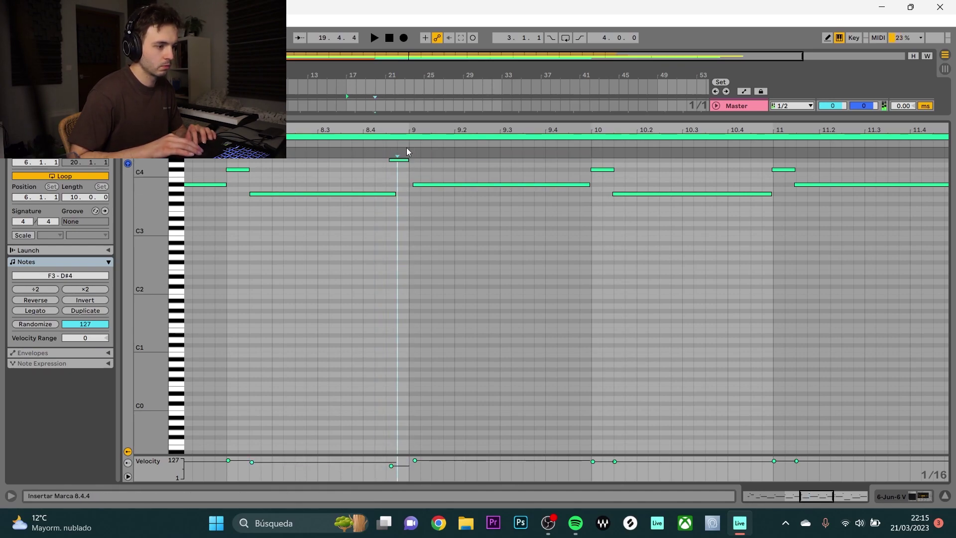
pyautogui.moveTo(404, 125); pyautogui.dragTo(403, 129)
pyautogui.moveTo(354, 161); pyautogui.dragTo(449, 184)
pyautogui.moveTo(393, 160); pyautogui.dragTo(452, 160)
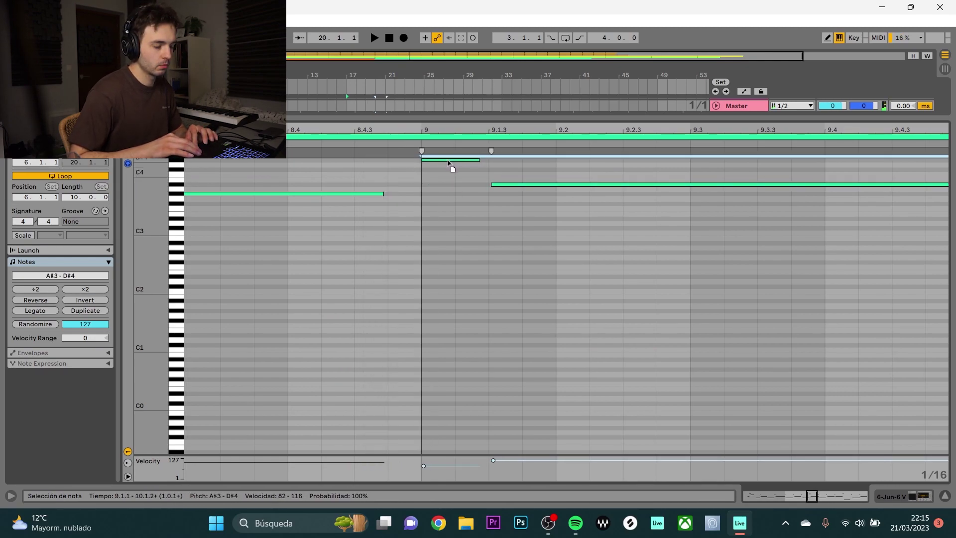
pyautogui.press('space')
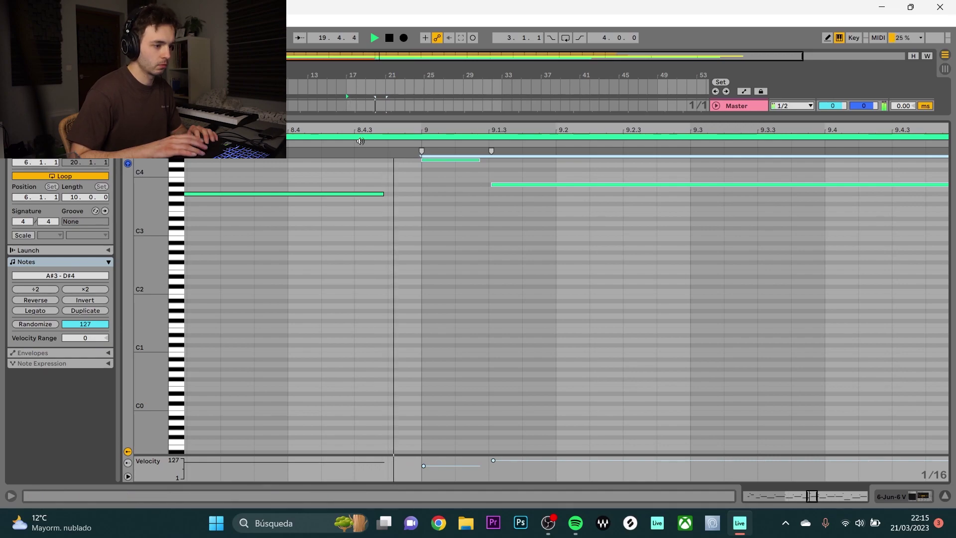
# Transpose the long A#3 note in bar 12 of the Jun-6 V clip down to G#3 and play the clip
pyautogui.moveTo(584, 142); pyautogui.dragTo(584, 128)
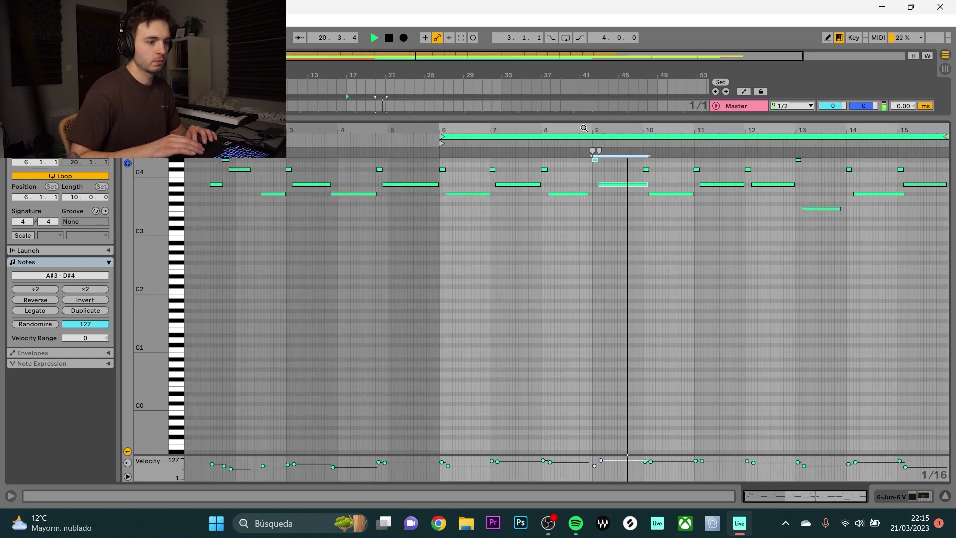
pyautogui.click(733, 271)
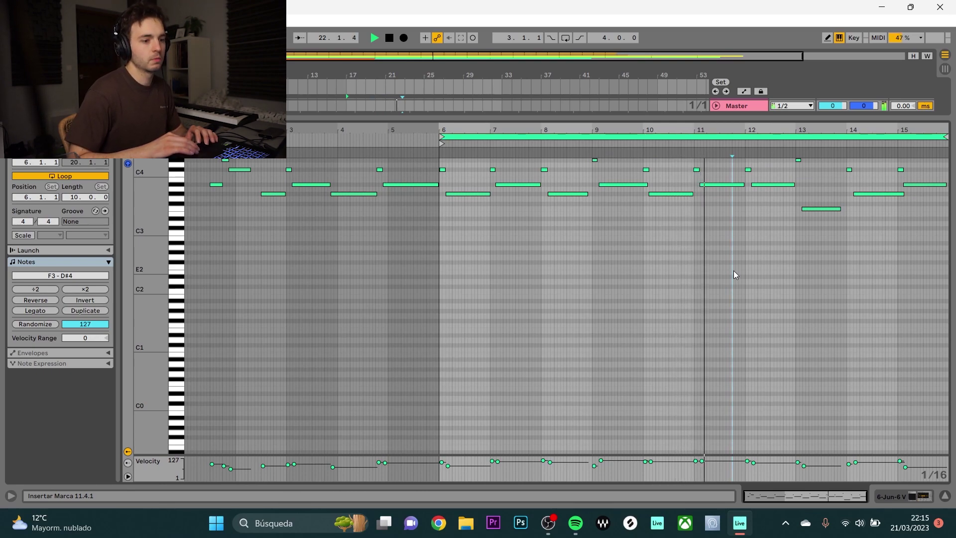
pyautogui.moveTo(771, 190); pyautogui.dragTo(773, 198)
pyautogui.press('space')
pyautogui.click(738, 142)
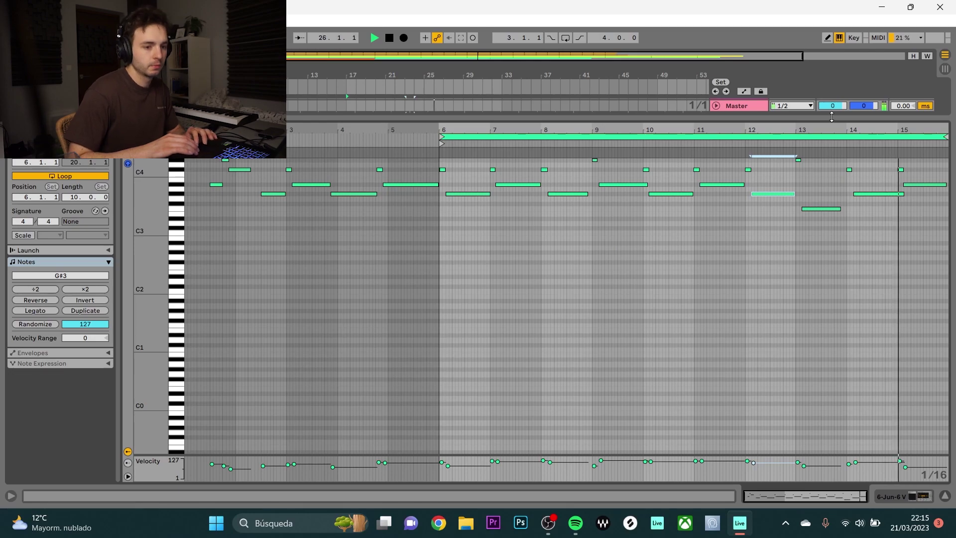
# Return to the arrangement to audition the Jun-6 V part and show the track's device chain
pyautogui.hotkey('ctrl', 'alt', 'l')
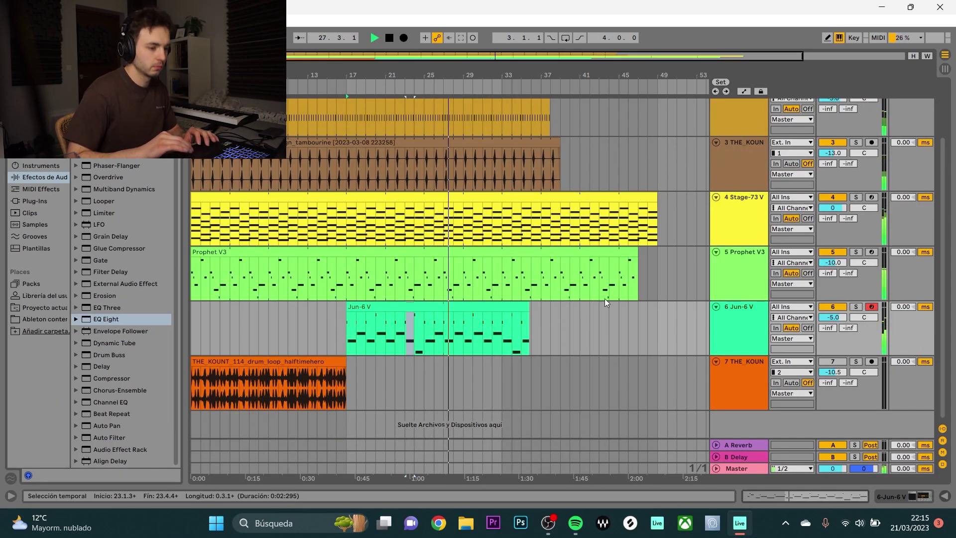
pyautogui.click(599, 329)
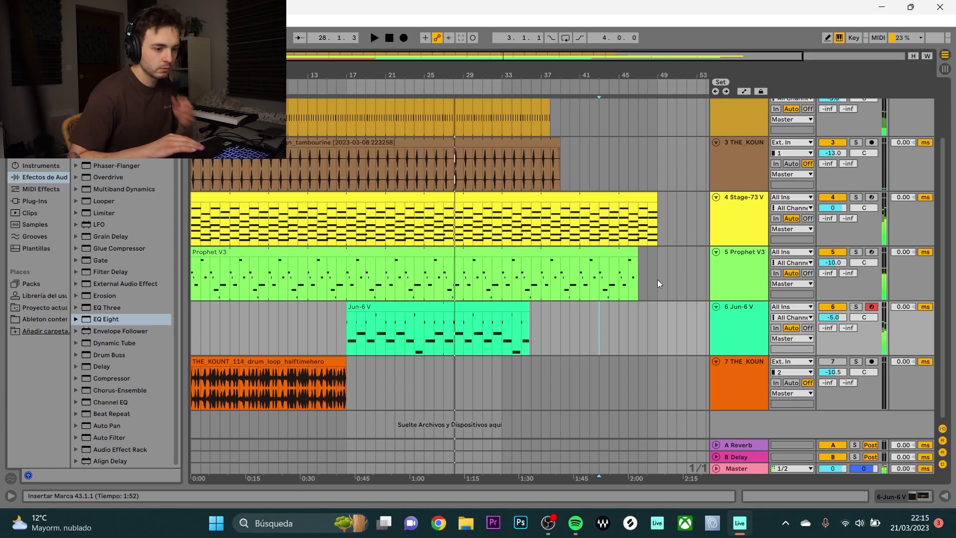
pyautogui.click(855, 306)
pyautogui.press('space')
pyautogui.doubleClick(740, 316)
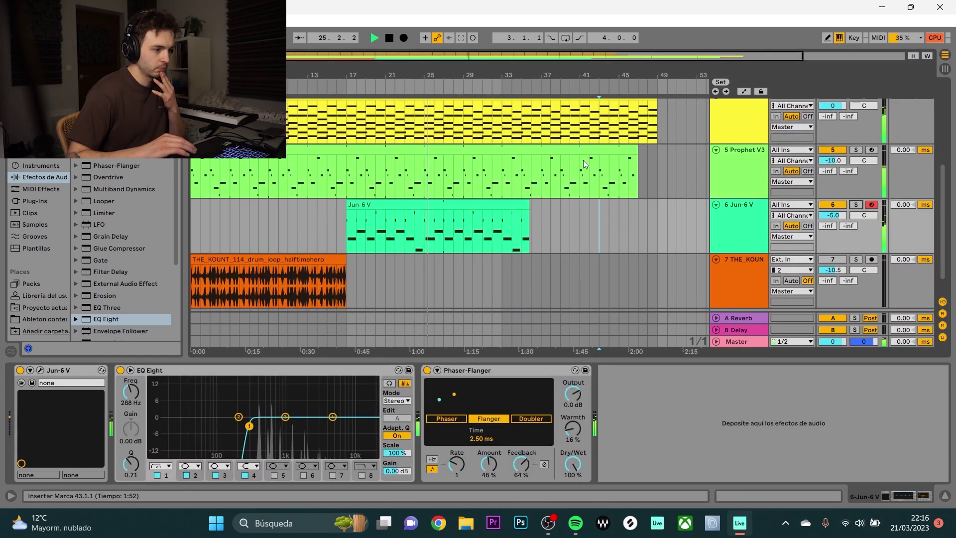
# Lower the Stage-73 V track volume to -2.0 dB and the Jun-6 V track volume to -7.0 dB during playback
pyautogui.scroll(1, 584, 160)
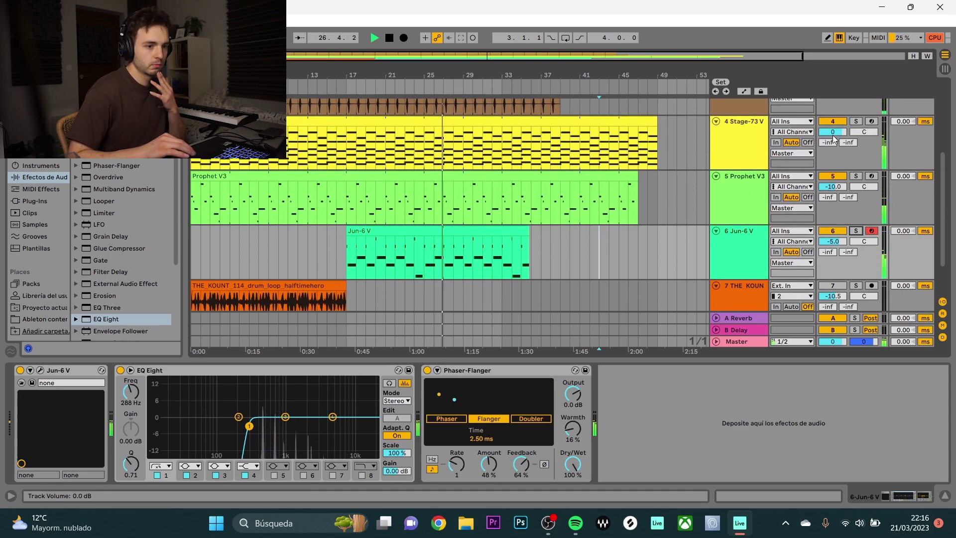
pyautogui.scroll(-1, 832, 132)
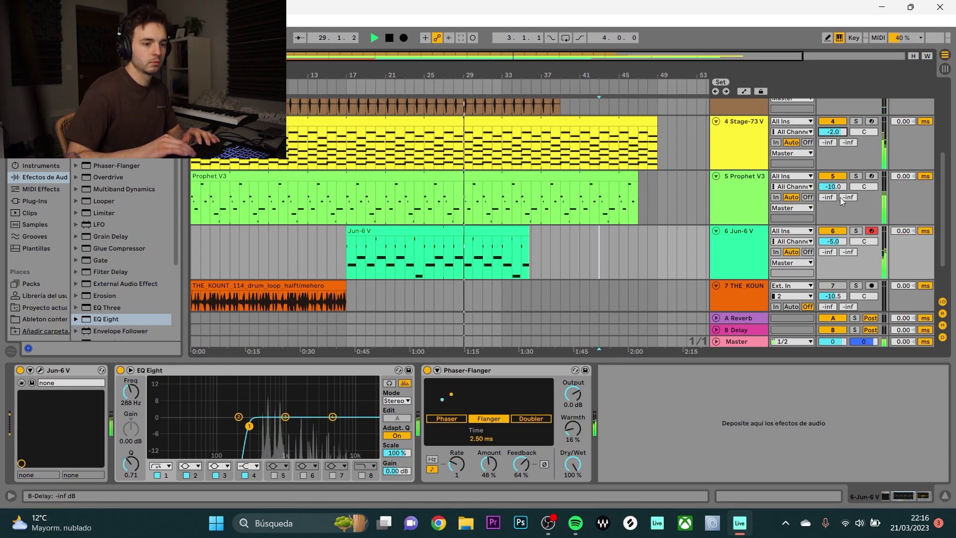
pyautogui.scroll(-2, 659, 200)
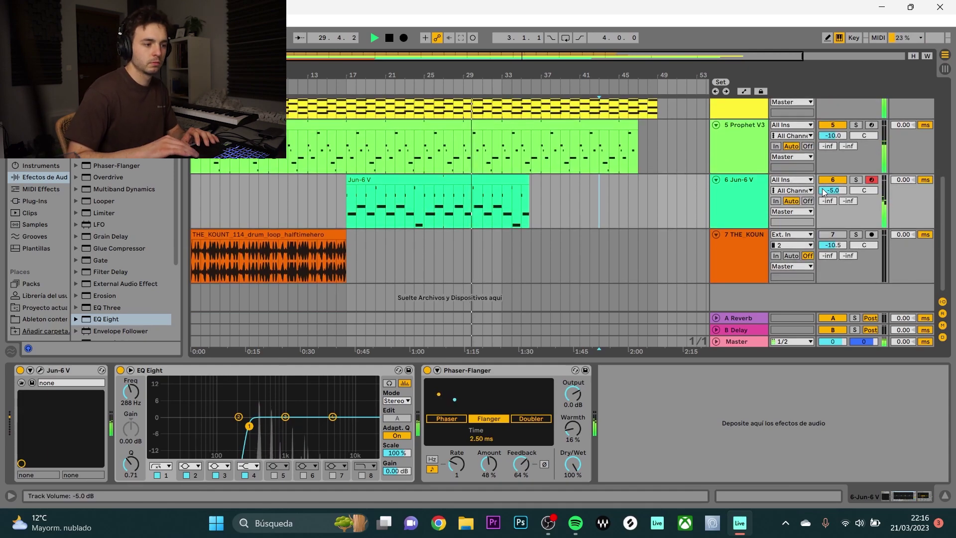
pyautogui.press('space')
pyautogui.scroll(2, 625, 197)
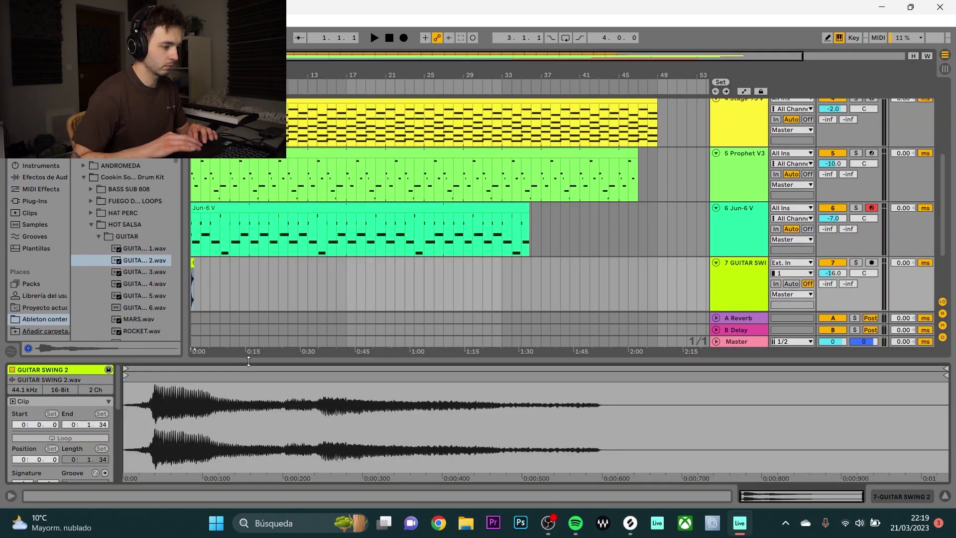
# Transpose the GUITAR SWING 2 clip to -5 semitones in the enlarged clip view while listening, and shrink the view again
pyautogui.moveTo(249, 361); pyautogui.dragTo(266, 170)
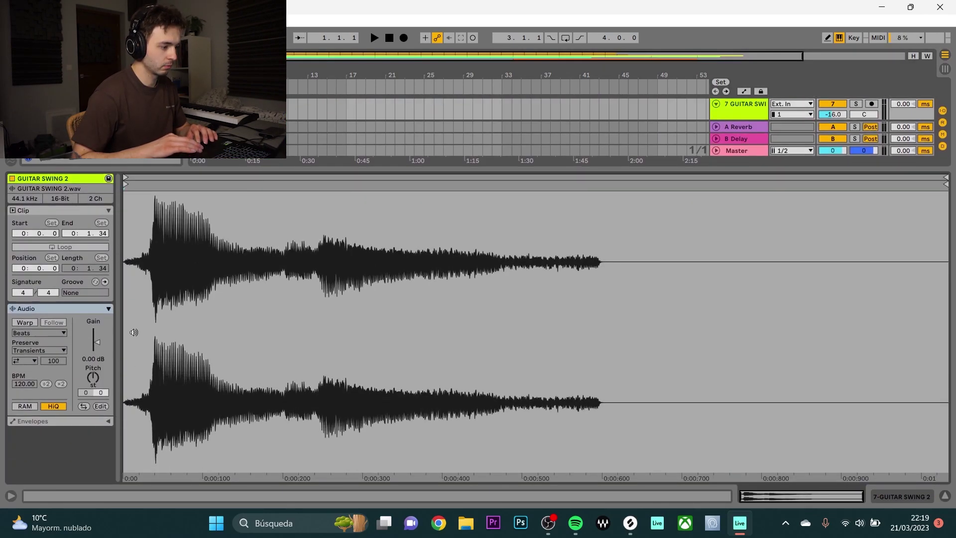
pyautogui.moveTo(90, 384); pyautogui.dragTo(90, 380)
pyautogui.press('space')
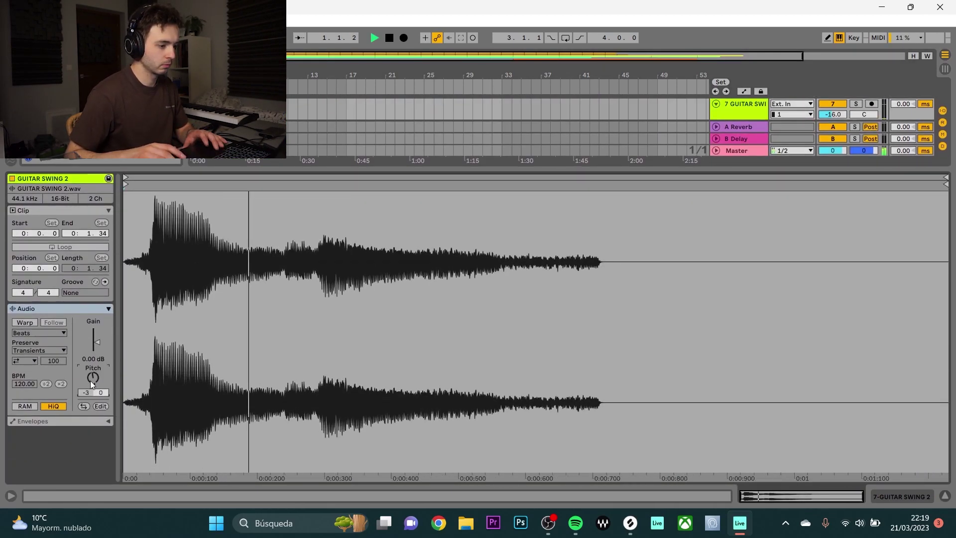
pyautogui.scroll(1, 90, 381)
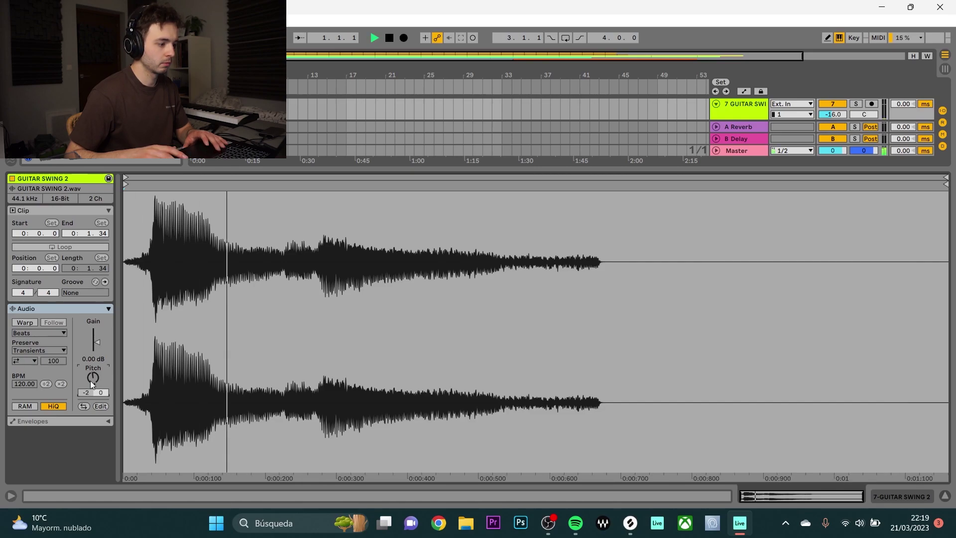
pyautogui.scroll(-3, 91, 381)
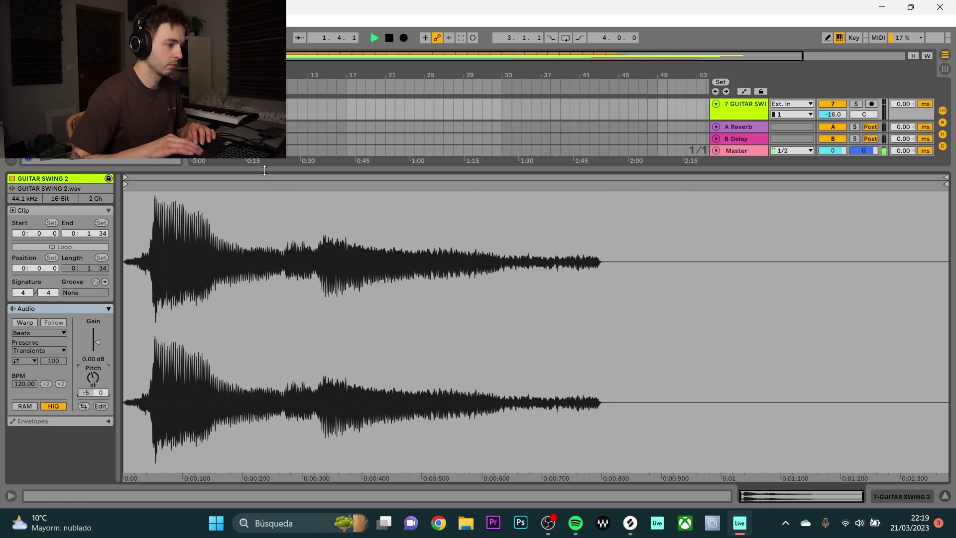
pyautogui.moveTo(265, 171); pyautogui.dragTo(269, 468)
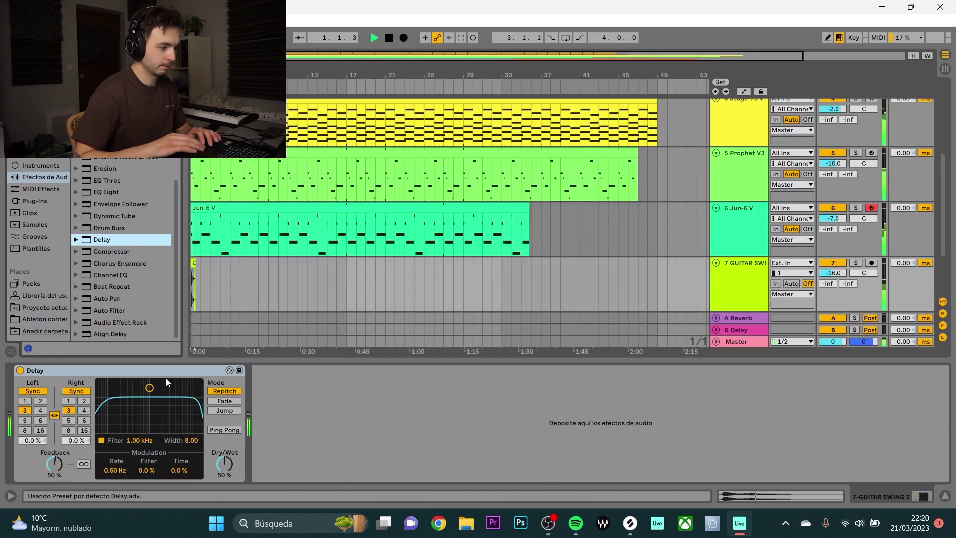
# Set the synced time of the guitar track's Delay to 4 on both channels and play the beat
pyautogui.click(83, 411)
pyautogui.press('space')
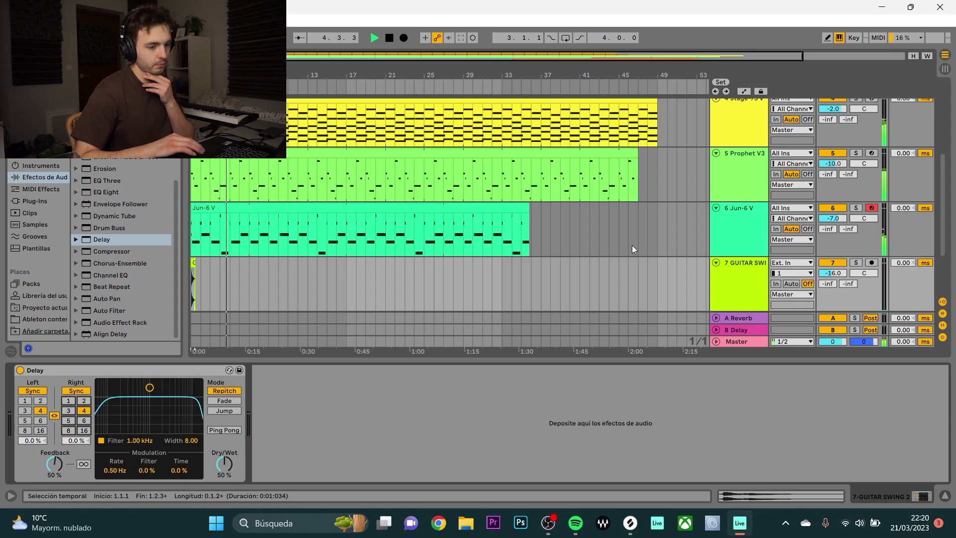
pyautogui.click(193, 260)
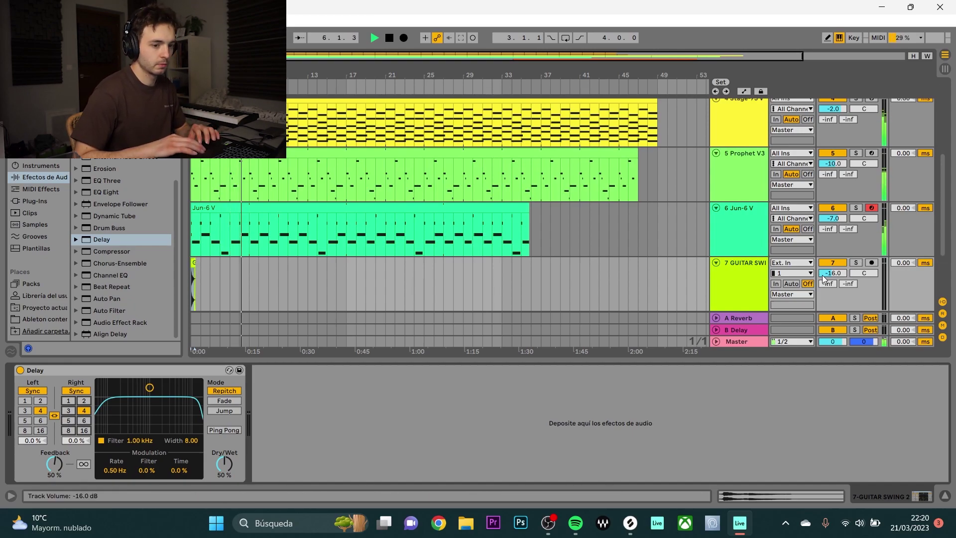
# Lower the GUITAR SWING 2 track volume to -20.0 dB and pan the track to 33L
pyautogui.scroll(-2, 827, 275)
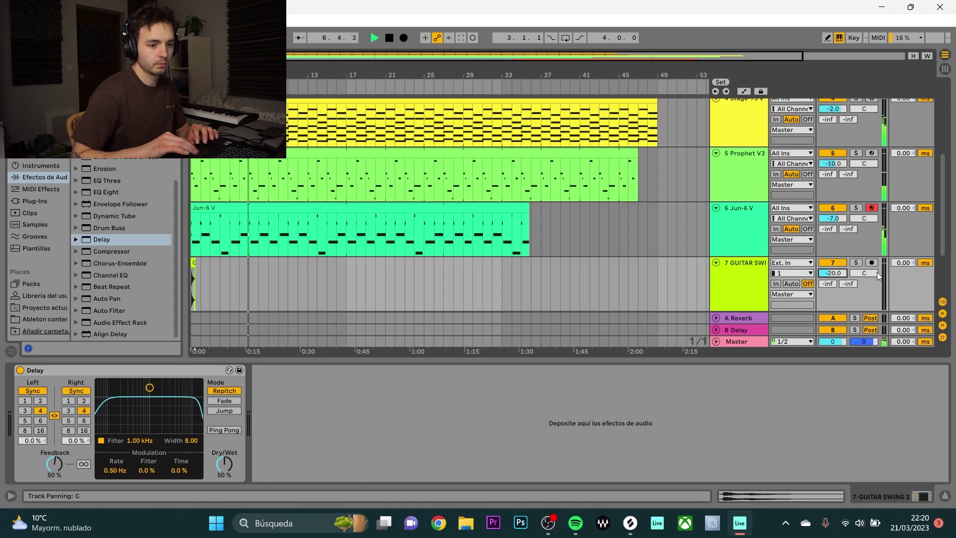
pyautogui.scroll(-3, 861, 274)
pyautogui.scroll(-9, 859, 274)
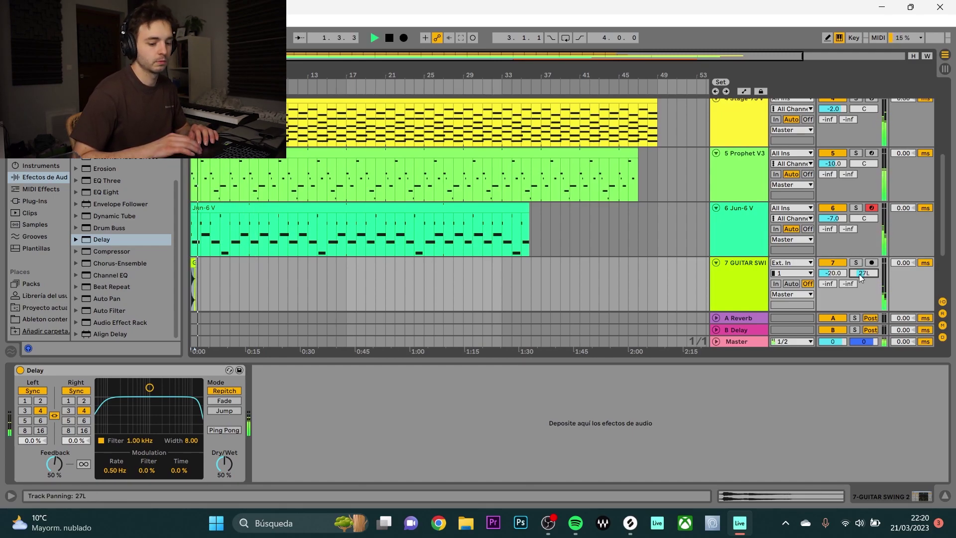
pyautogui.scroll(-2, 859, 273)
pyautogui.scroll(-4, 859, 274)
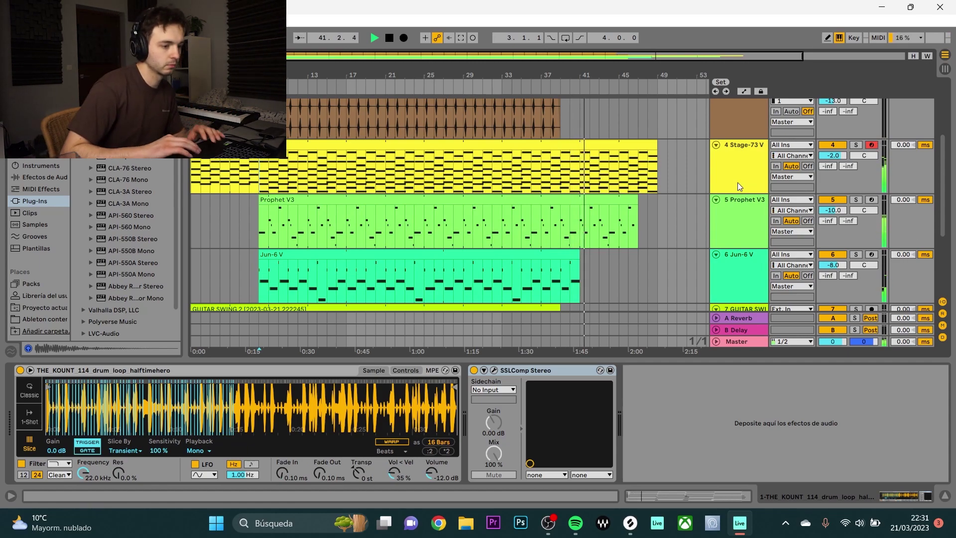
# Trim the GUITAR SWING 2 clip to start at bar 8 and the Jun-6 V clip to end at bar 17
pyautogui.press('space')
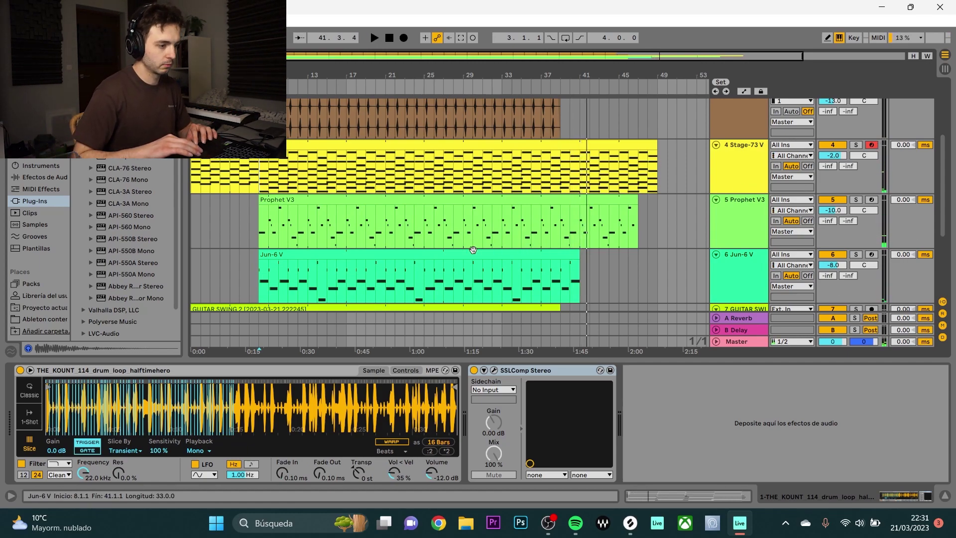
pyautogui.click(262, 309)
pyautogui.scroll(3, 262, 183)
pyautogui.press('space')
pyautogui.scroll(-5, 297, 315)
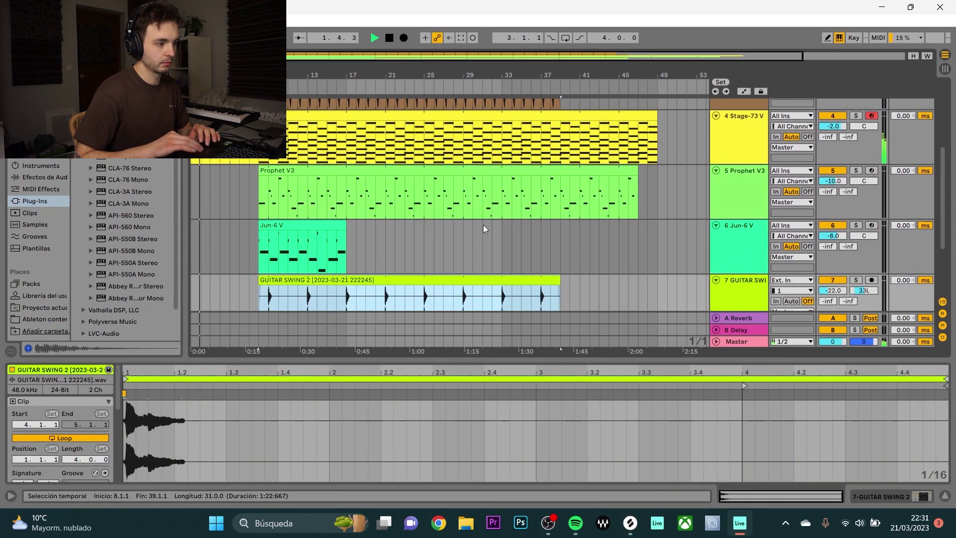